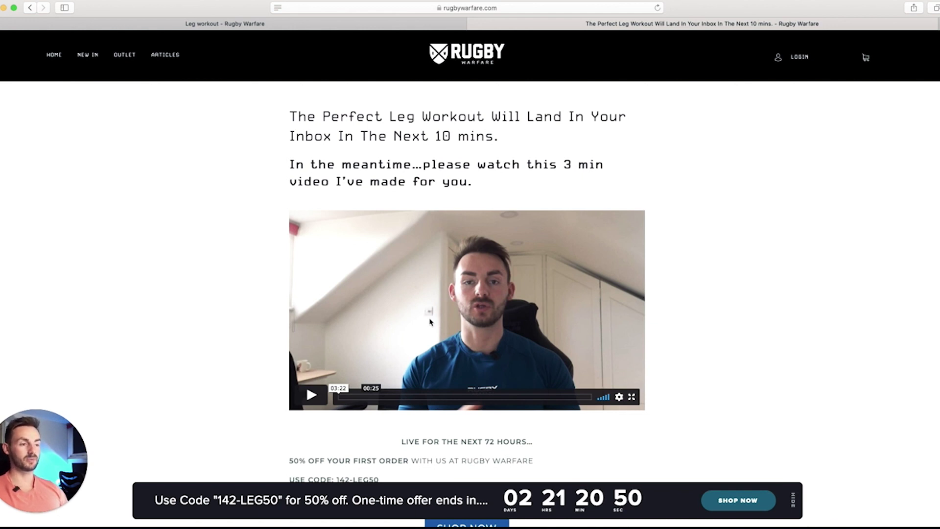
Review the 50% off offer on the leg workout thank-you page and follow its shop link to the store's home page
{"action": "scroll", "coordinate": [431, 321], "scroll_direction": "down", "scroll_amount": 5}
{"action": "scroll", "coordinate": [442, 312], "scroll_direction": "down", "scroll_amount": 1}
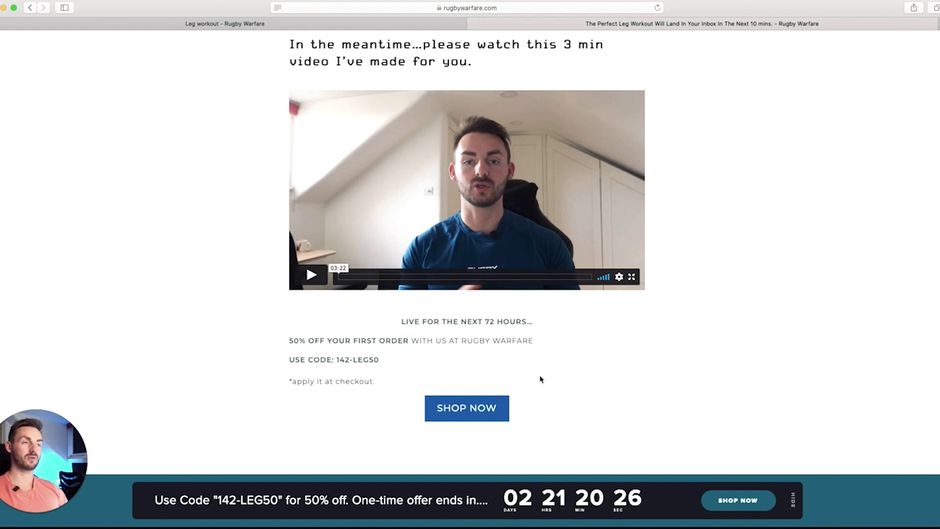
{"action": "left_click", "coordinate": [491, 409]}
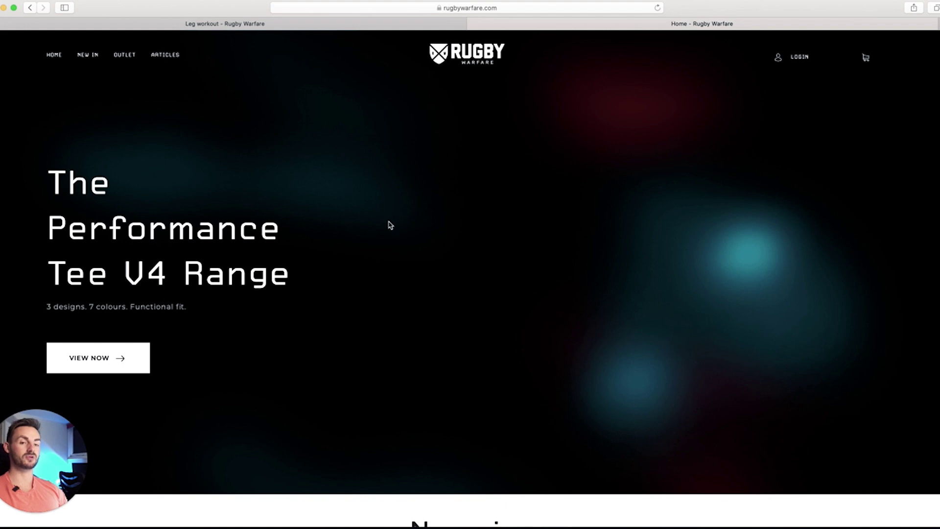
Switch from Safari to Klaviyo in Chrome and open the Perfect Leg Workout flow from the flows list
{"action": "left_click", "coordinate": [309, 28]}
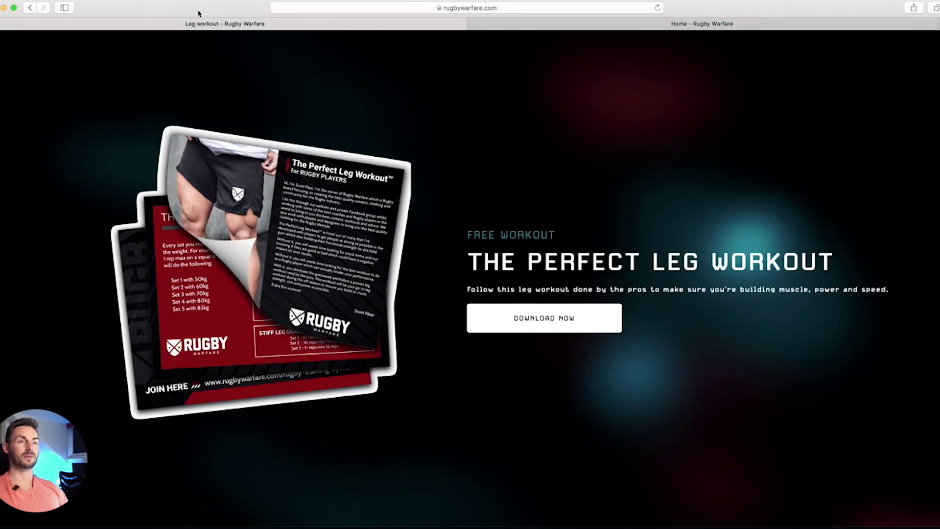
{"action": "left_click", "coordinate": [5, 7]}
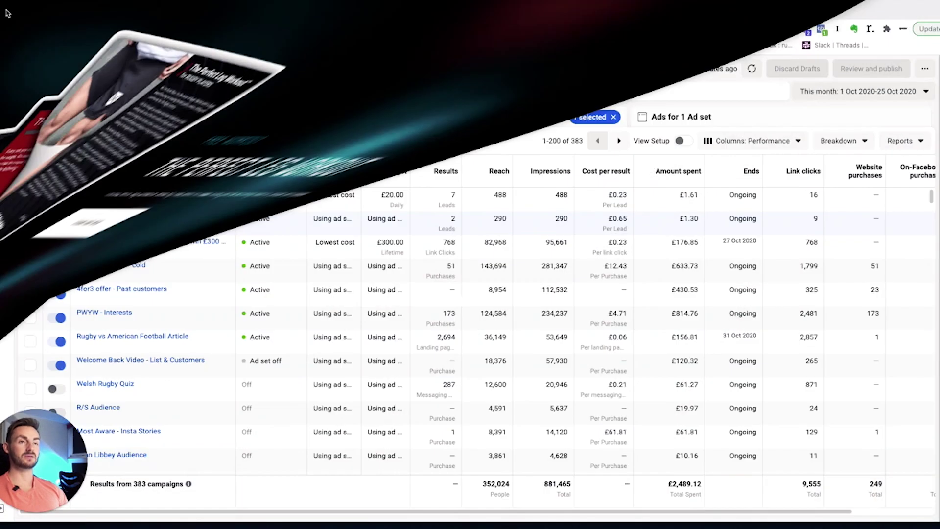
{"action": "left_click", "coordinate": [439, 11]}
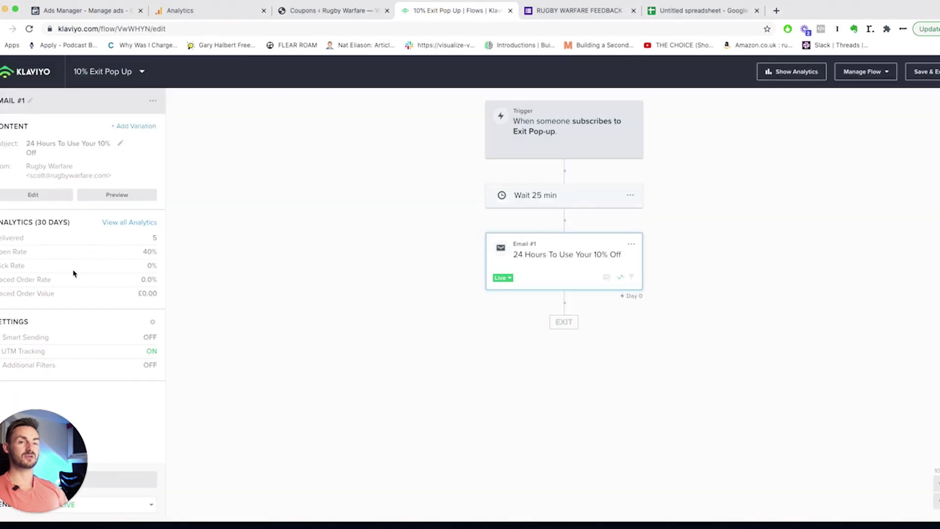
{"action": "left_click", "coordinate": [25, 78]}
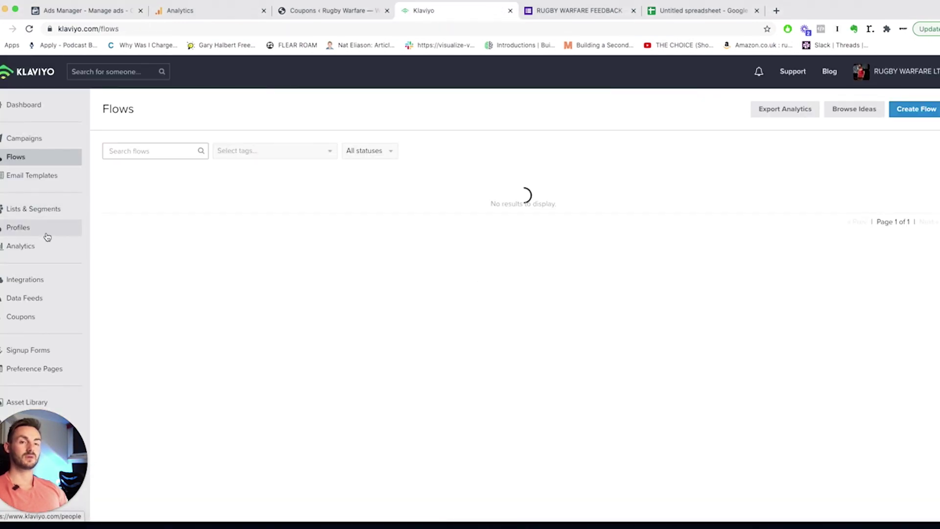
{"action": "scroll", "coordinate": [311, 275], "scroll_direction": "down", "scroll_amount": 5}
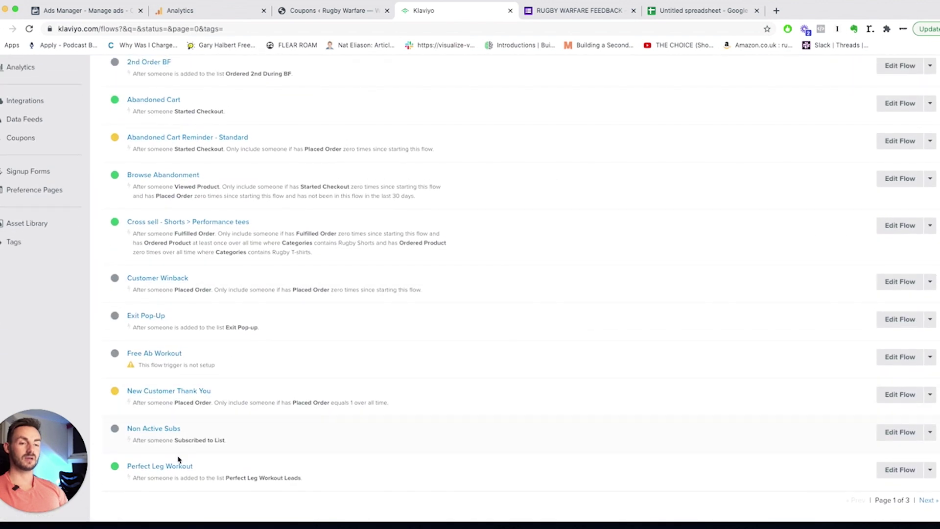
{"action": "left_click", "coordinate": [175, 467]}
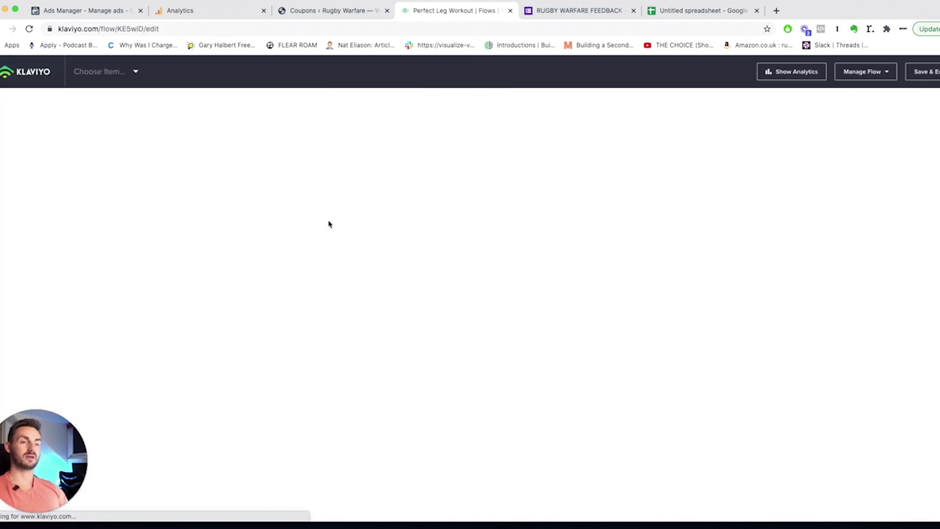
Preview the flow's first email, "Your Leg Workout is inside!", and read it down to the countdown timer
{"action": "left_click", "coordinate": [556, 214]}
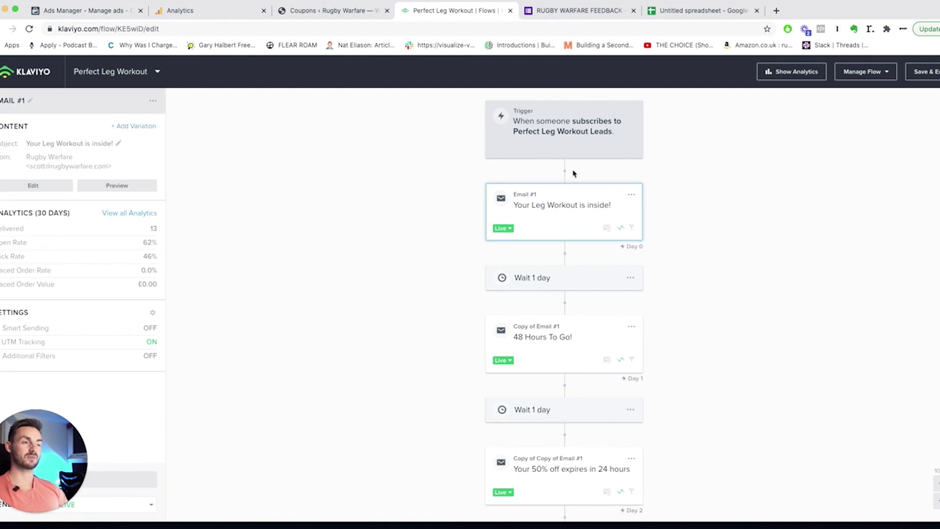
{"action": "left_click", "coordinate": [121, 195]}
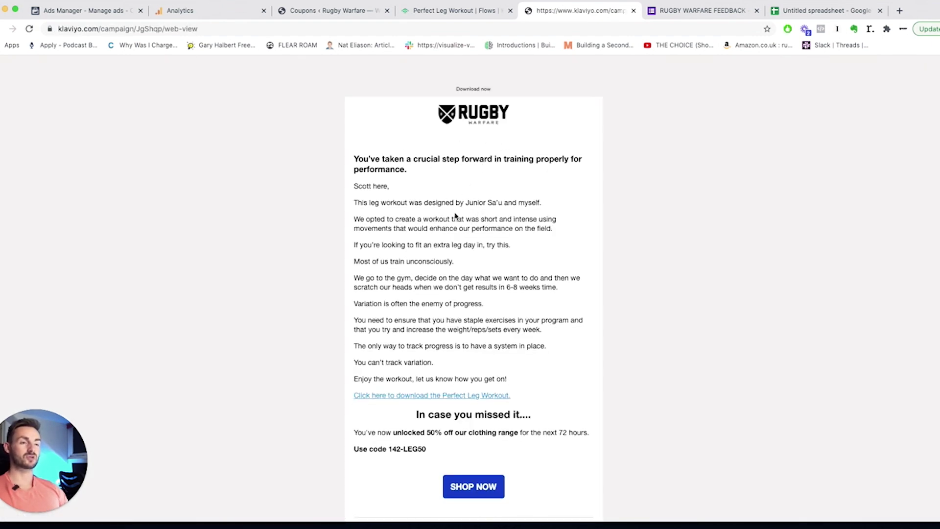
{"action": "scroll", "coordinate": [451, 262], "scroll_direction": "down", "scroll_amount": 1}
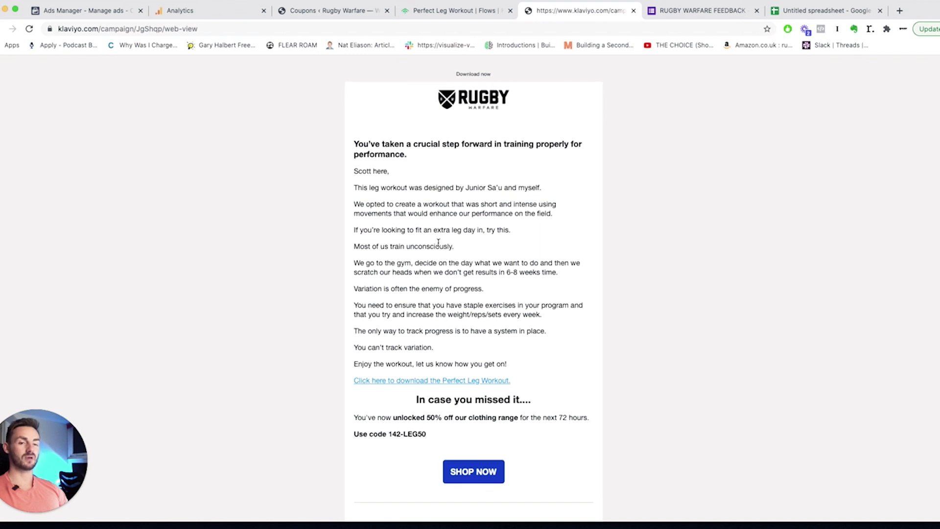
{"action": "scroll", "coordinate": [436, 313], "scroll_direction": "down", "scroll_amount": 3}
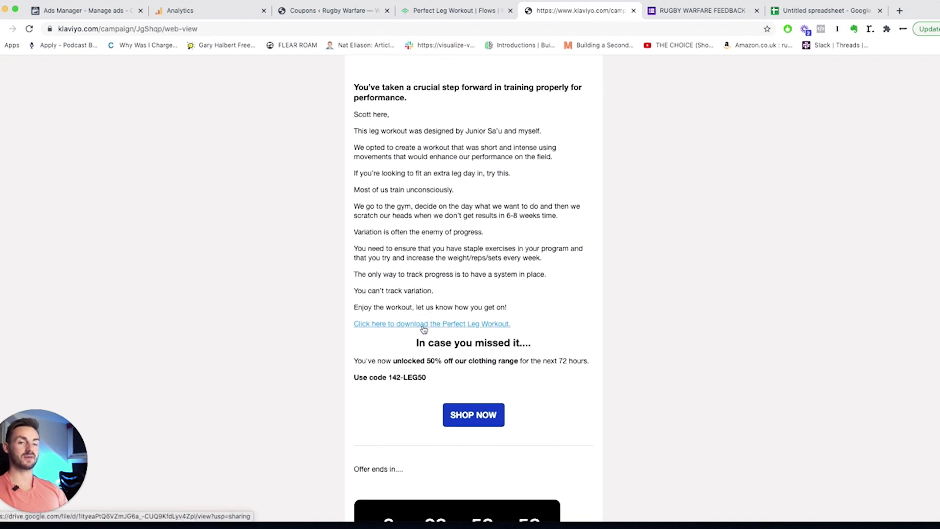
{"action": "scroll", "coordinate": [427, 324], "scroll_direction": "down", "scroll_amount": 3}
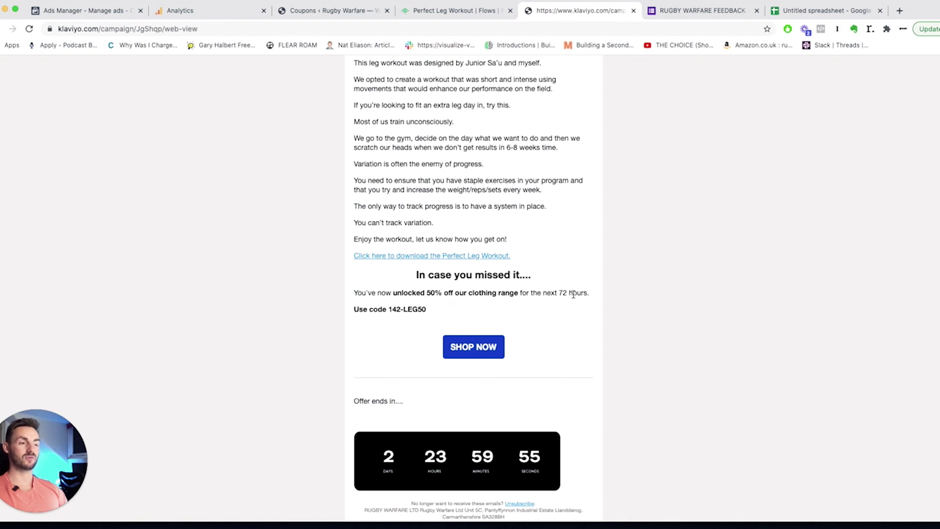
{"action": "scroll", "coordinate": [468, 314], "scroll_direction": "down", "scroll_amount": 1}
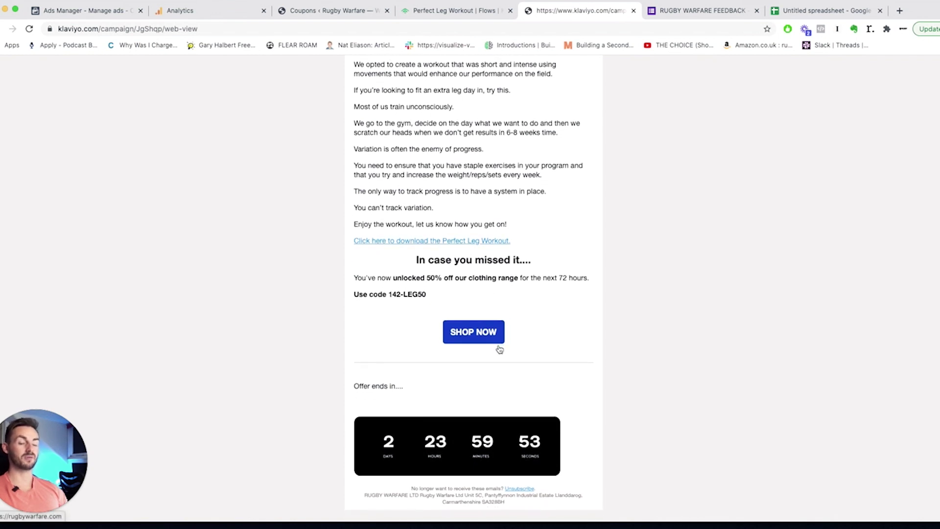
Compare the countdown timer on the Rugby Warfare thank-you page in Safari with the one in the Chrome email preview
{"action": "key", "text": "ctrl+Up"}
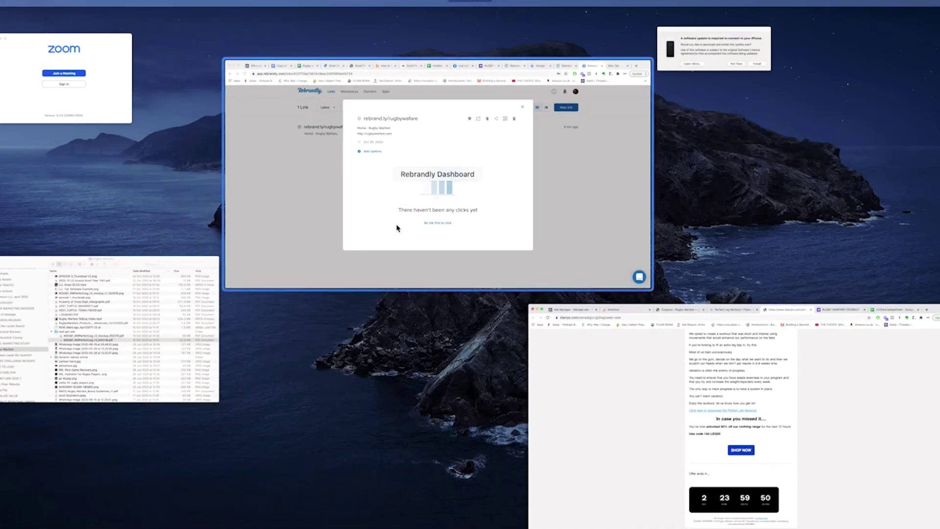
{"action": "left_click", "coordinate": [642, 392]}
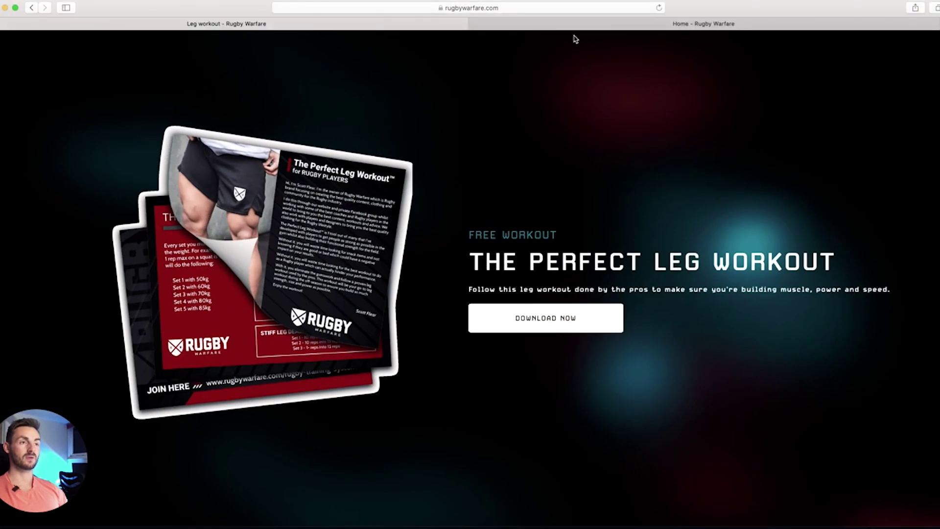
{"action": "left_click", "coordinate": [582, 29]}
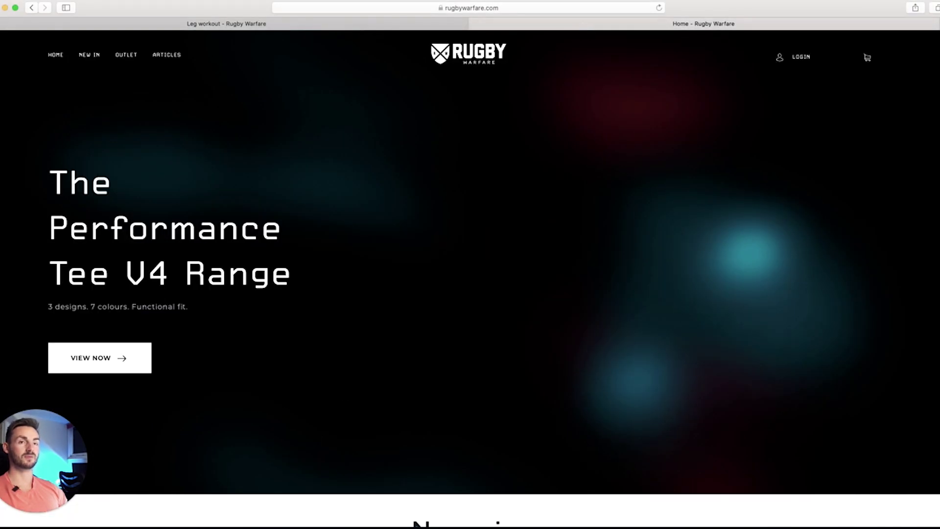
{"action": "left_click", "coordinate": [45, 7]}
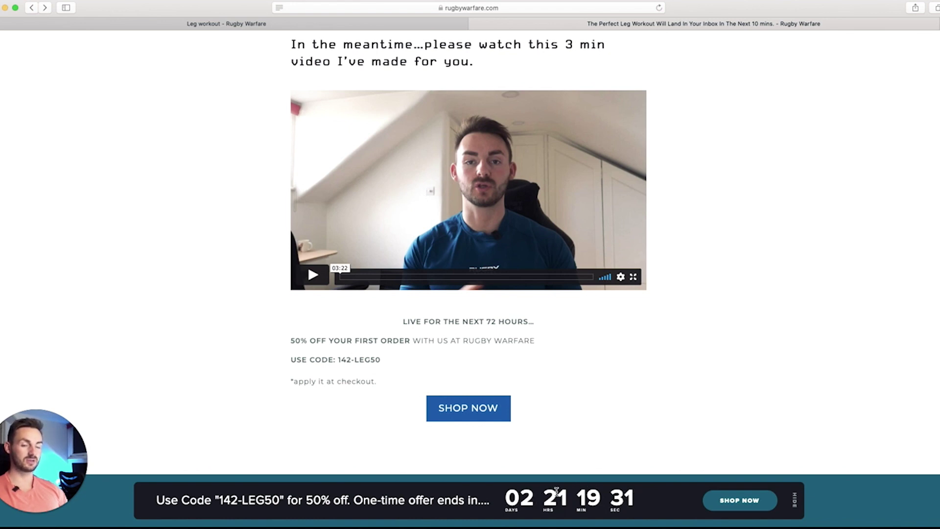
{"action": "key", "text": "ctrl+Up"}
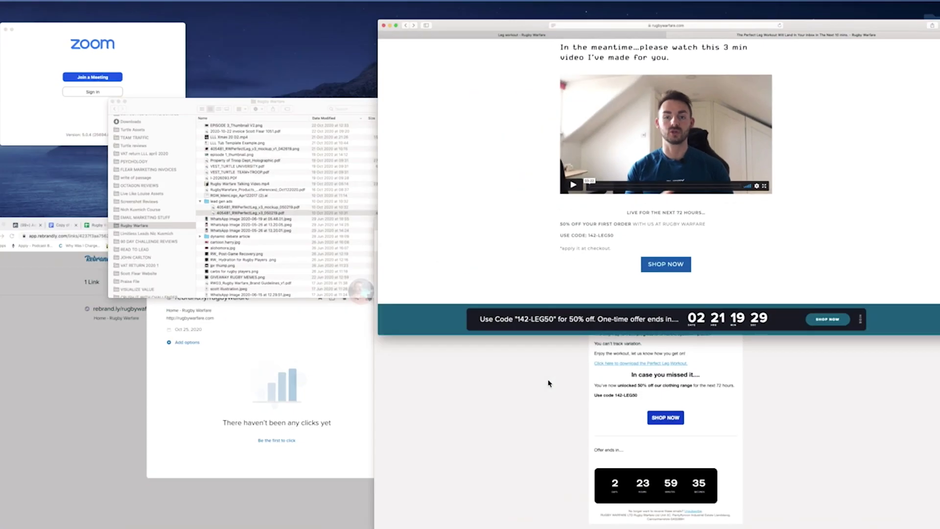
{"action": "left_click", "coordinate": [581, 361]}
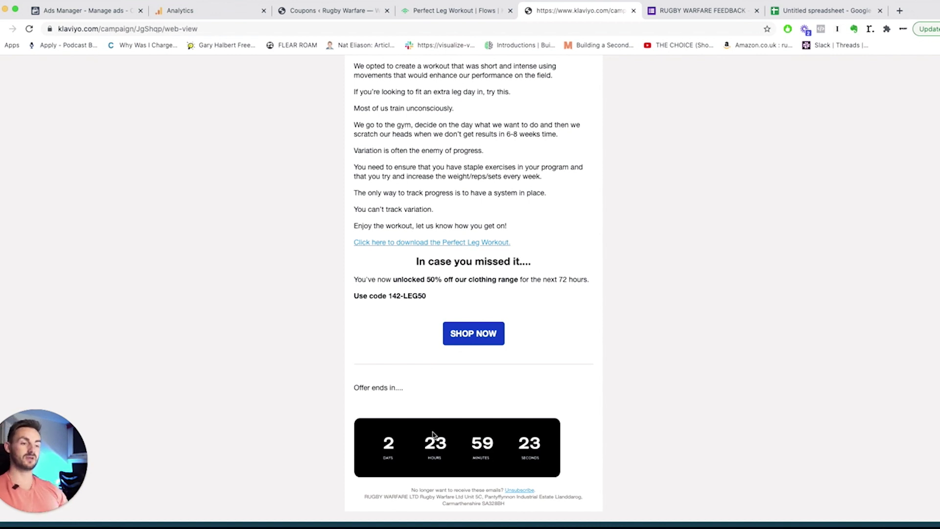
Preview the flow's second email, "48 Hours To Go!", and read it down to the discount code and timer
{"action": "left_click", "coordinate": [480, 11]}
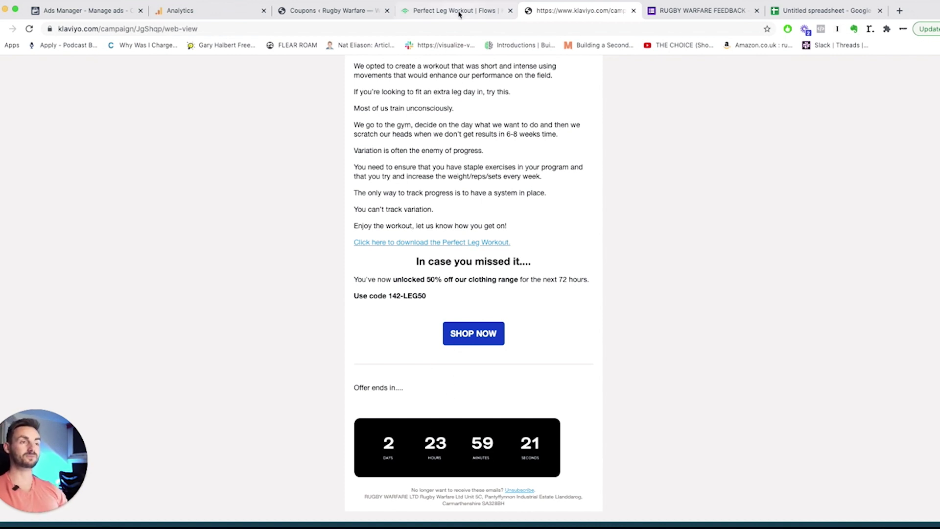
{"action": "left_click", "coordinate": [557, 349]}
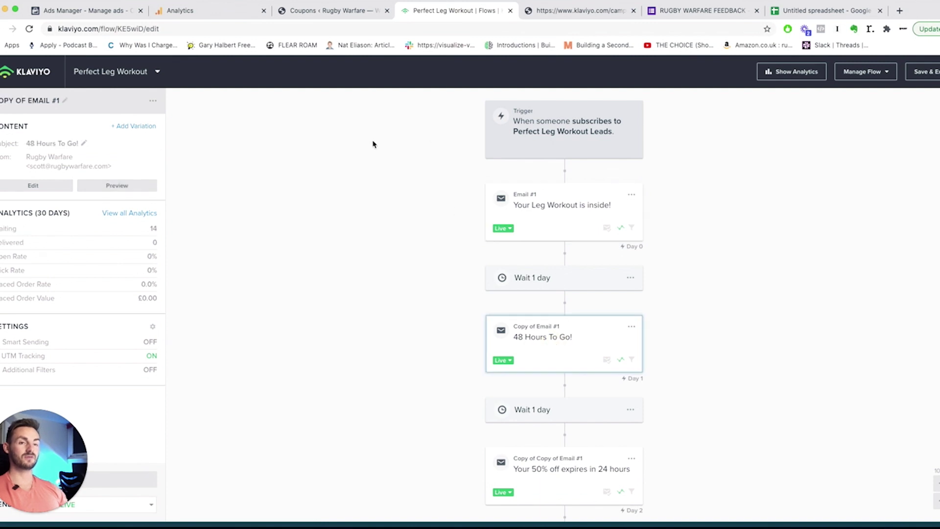
{"action": "left_click", "coordinate": [137, 190]}
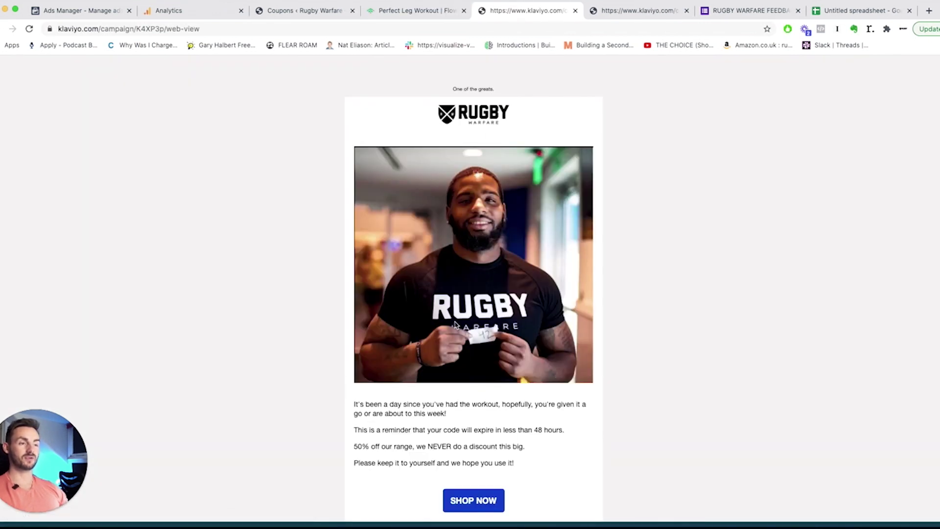
{"action": "scroll", "coordinate": [409, 336], "scroll_direction": "down", "scroll_amount": 3}
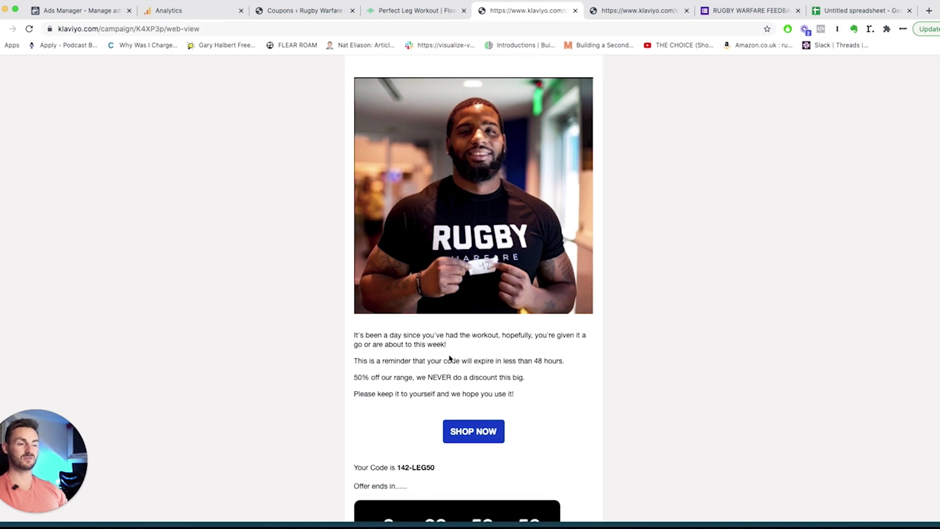
{"action": "scroll", "coordinate": [470, 389], "scroll_direction": "down", "scroll_amount": 3}
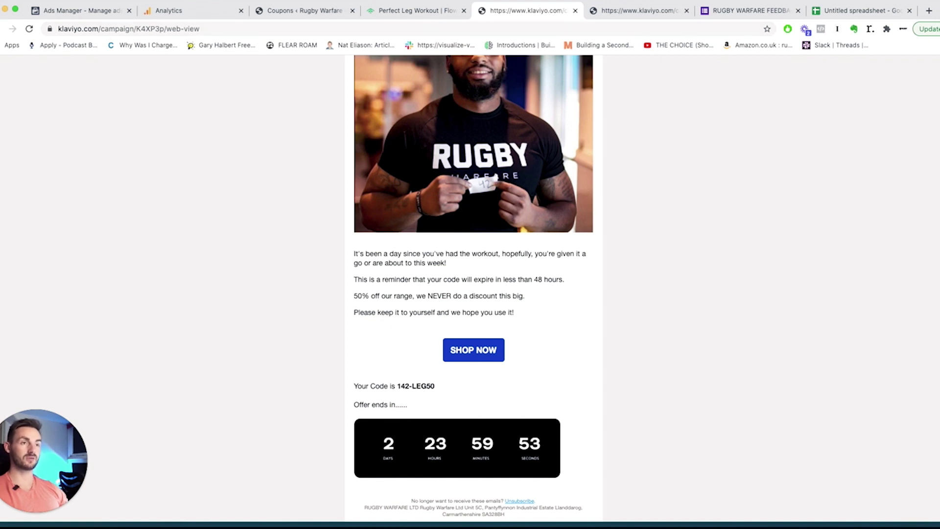
Preview the flow's last email, "Your 50% off expires in 24 hours", and read through its reminder and offer
{"action": "left_click", "coordinate": [411, 10]}
{"action": "scroll", "coordinate": [578, 394], "scroll_direction": "down", "scroll_amount": 2}
{"action": "left_click", "coordinate": [580, 445]}
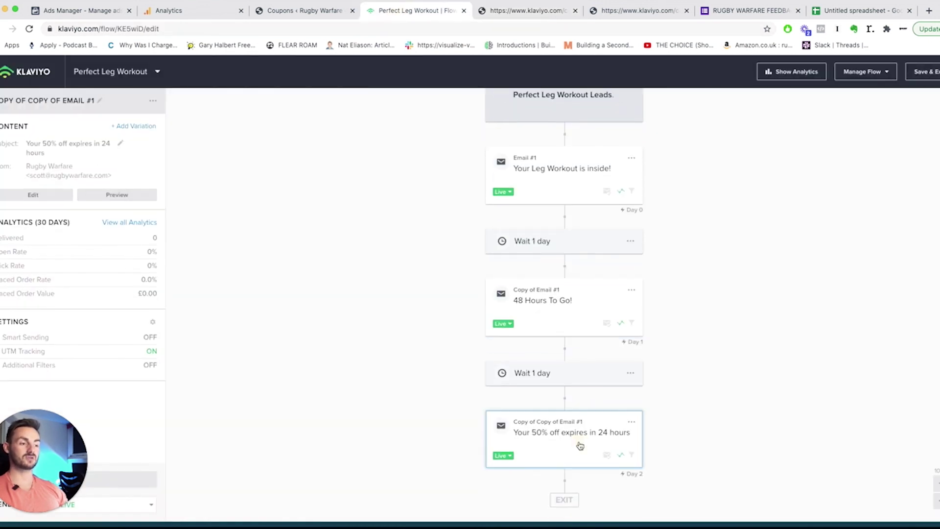
{"action": "left_click", "coordinate": [122, 195]}
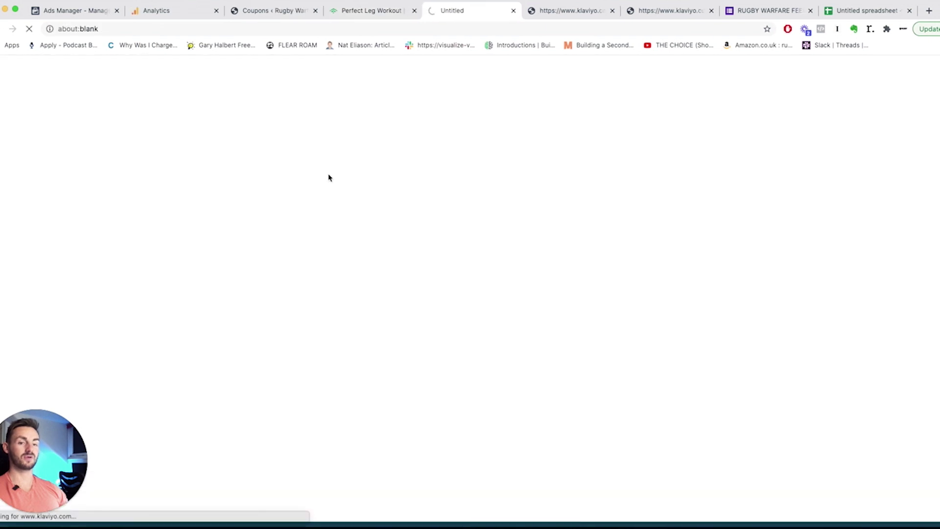
{"action": "scroll", "coordinate": [411, 296], "scroll_direction": "down", "scroll_amount": 3}
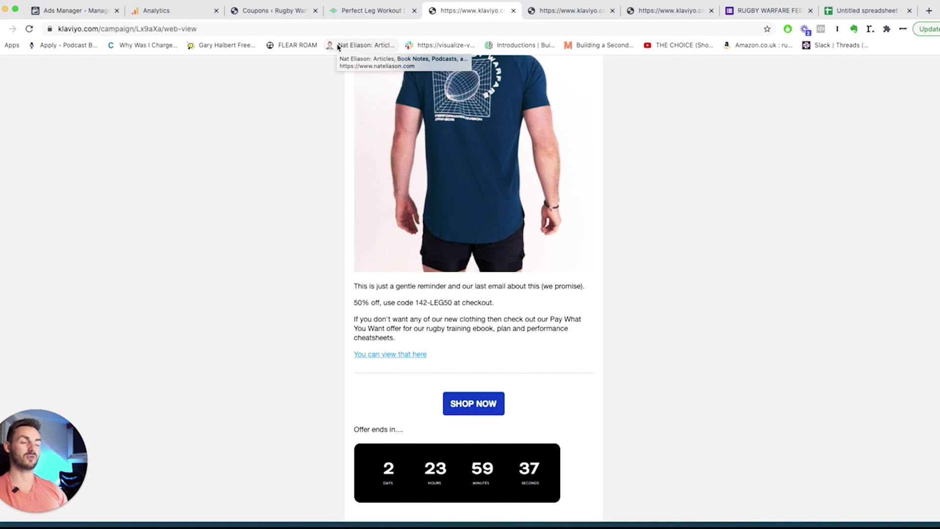
Refresh the campaign data in Facebook Ads Manager and deselect the Leg Workout Leads campaign
{"action": "left_click", "coordinate": [372, 12]}
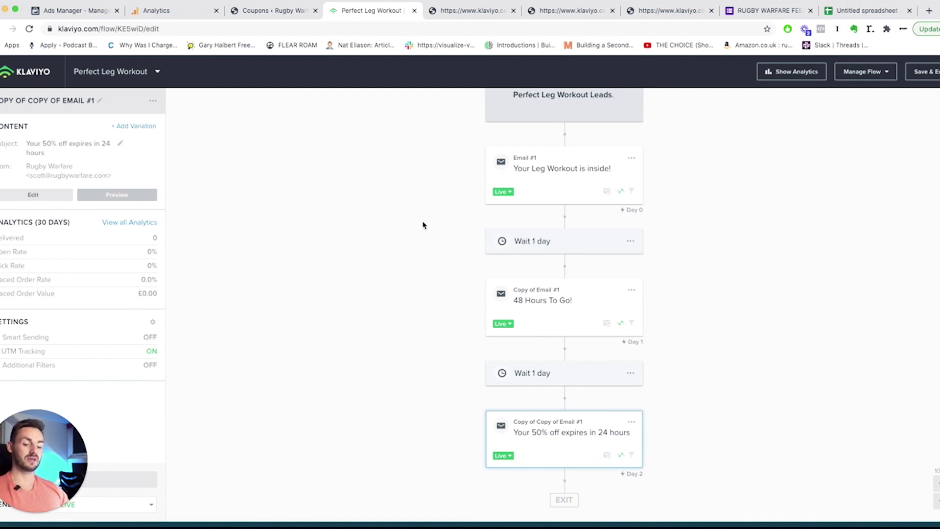
{"action": "left_click", "coordinate": [74, 10]}
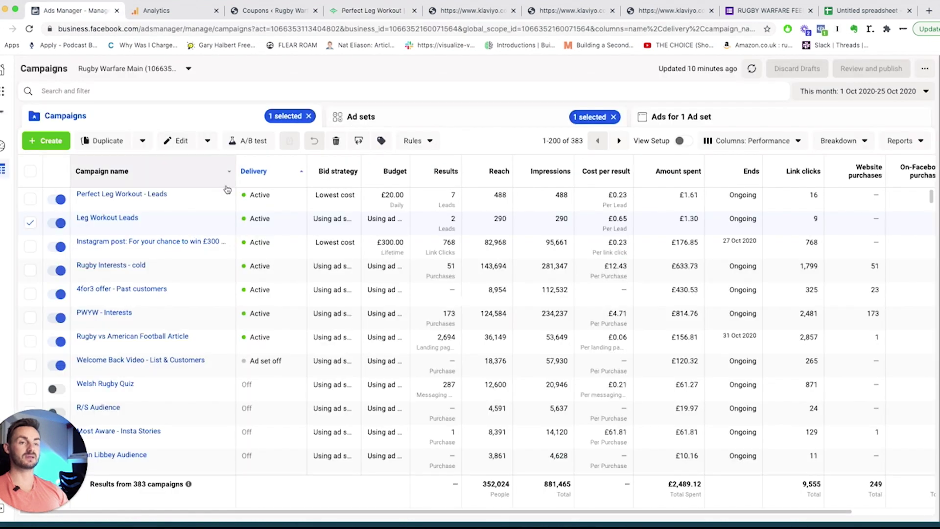
{"action": "left_click", "coordinate": [751, 69]}
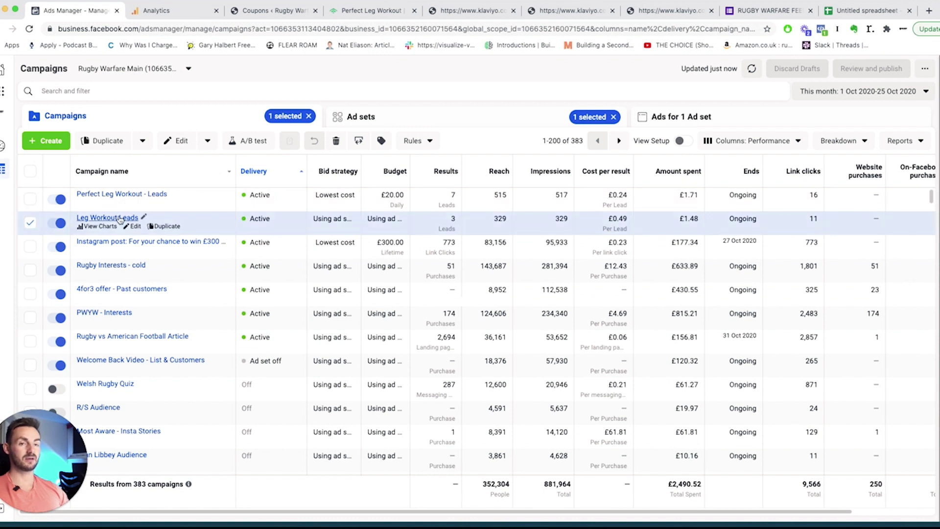
{"action": "left_click", "coordinate": [30, 222]}
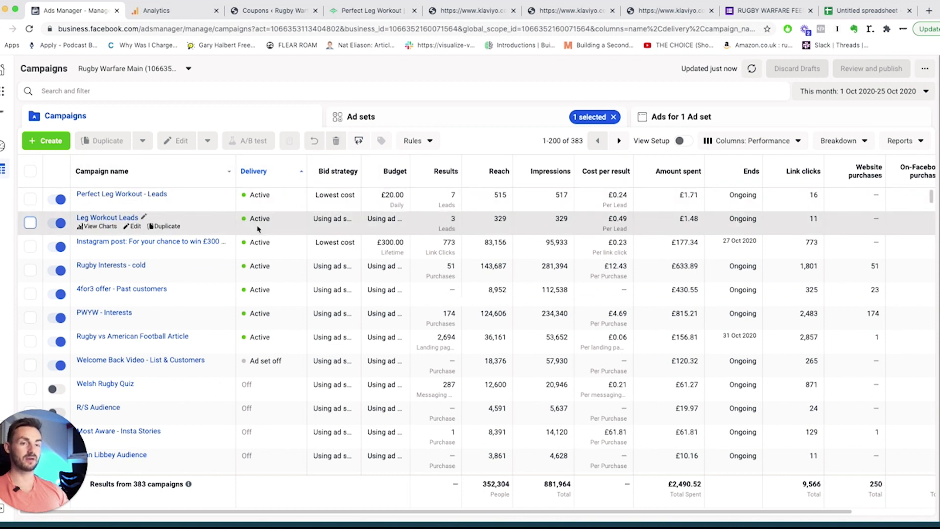
Open the first ad set of the Perfect Leg Workout - Leads campaign and preview its UK - FULL INTERESTS - 18-55M ad
{"action": "left_click", "coordinate": [147, 194]}
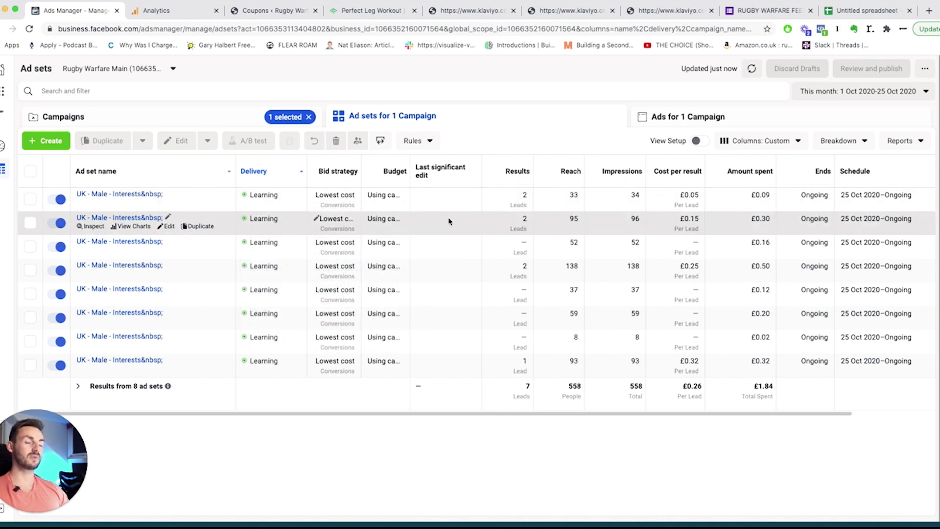
{"action": "left_click", "coordinate": [109, 194]}
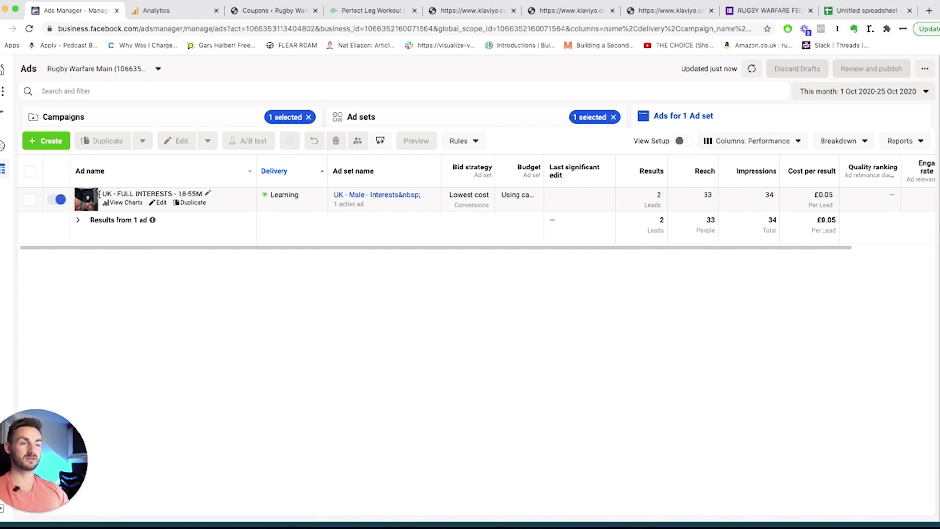
{"action": "left_click", "coordinate": [29, 199]}
{"action": "left_click", "coordinate": [410, 141]}
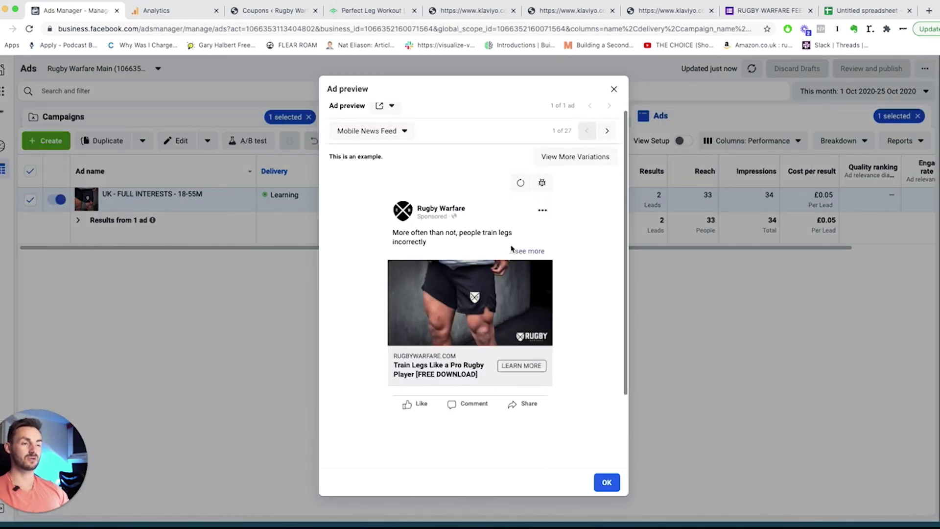
Expand the full ad text in the mobile news feed preview, read it down to the download link and headline, and close the preview
{"action": "left_click", "coordinate": [524, 253]}
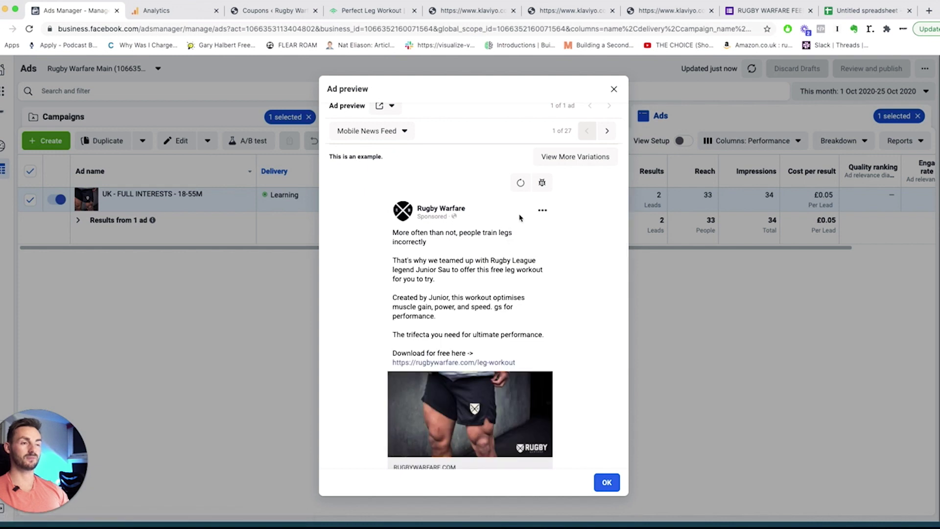
{"action": "scroll", "coordinate": [529, 262], "scroll_direction": "down", "scroll_amount": 1}
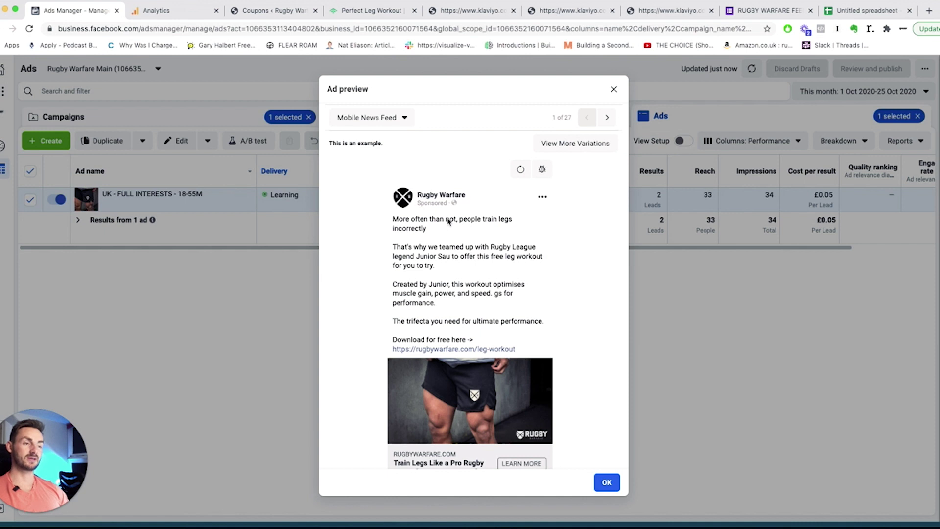
{"action": "scroll", "coordinate": [456, 231], "scroll_direction": "down", "scroll_amount": 2}
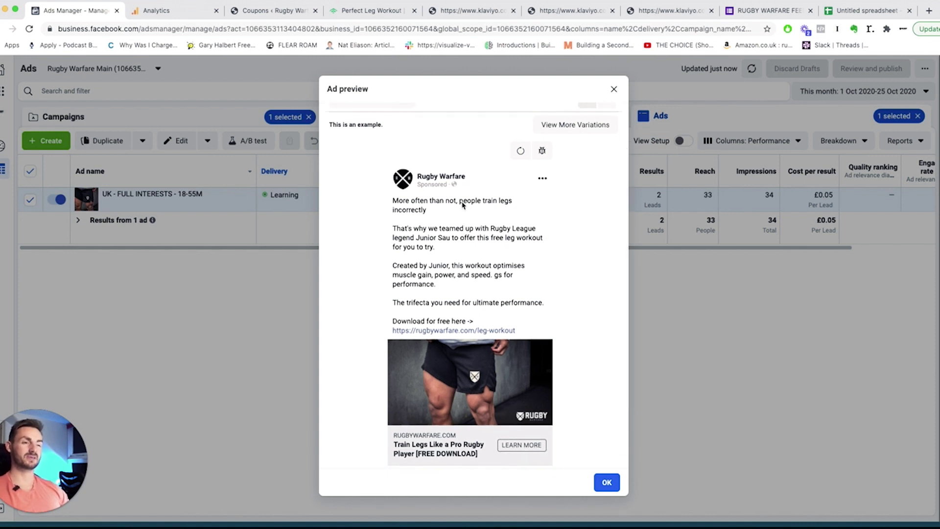
{"action": "scroll", "coordinate": [463, 206], "scroll_direction": "down", "scroll_amount": 2}
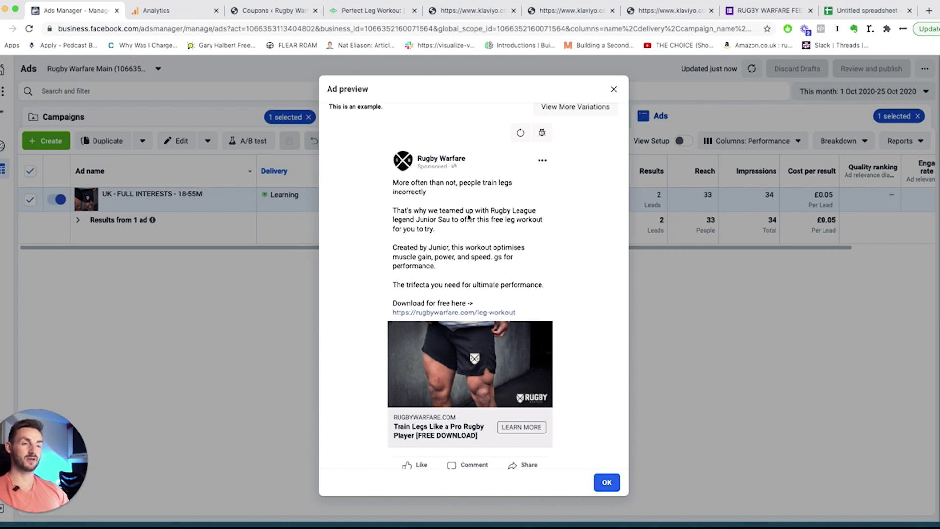
{"action": "scroll", "coordinate": [473, 239], "scroll_direction": "down", "scroll_amount": 1}
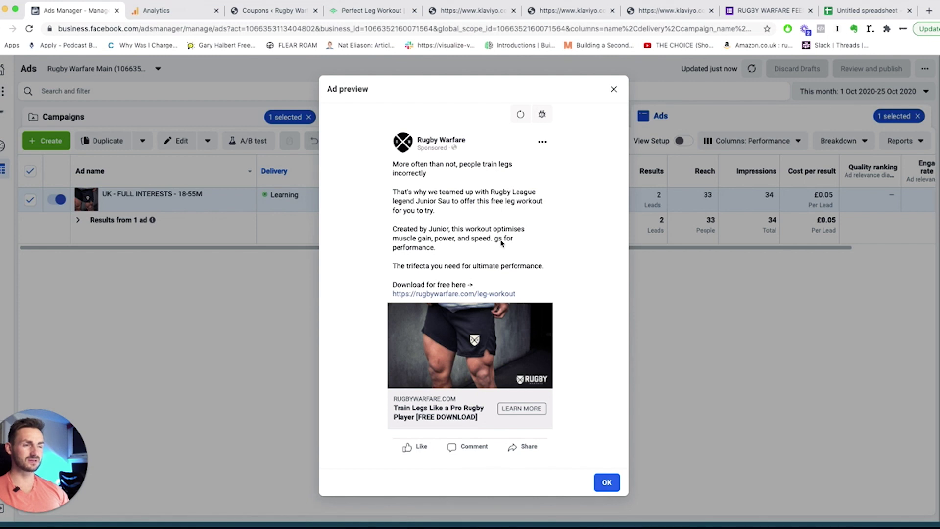
{"action": "scroll", "coordinate": [498, 219], "scroll_direction": "down", "scroll_amount": 1}
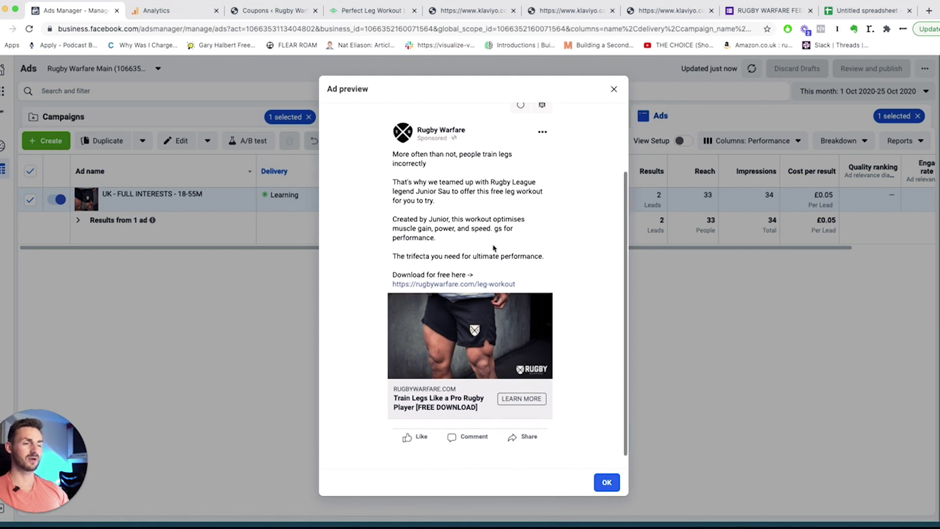
{"action": "scroll", "coordinate": [494, 198], "scroll_direction": "down", "scroll_amount": 1}
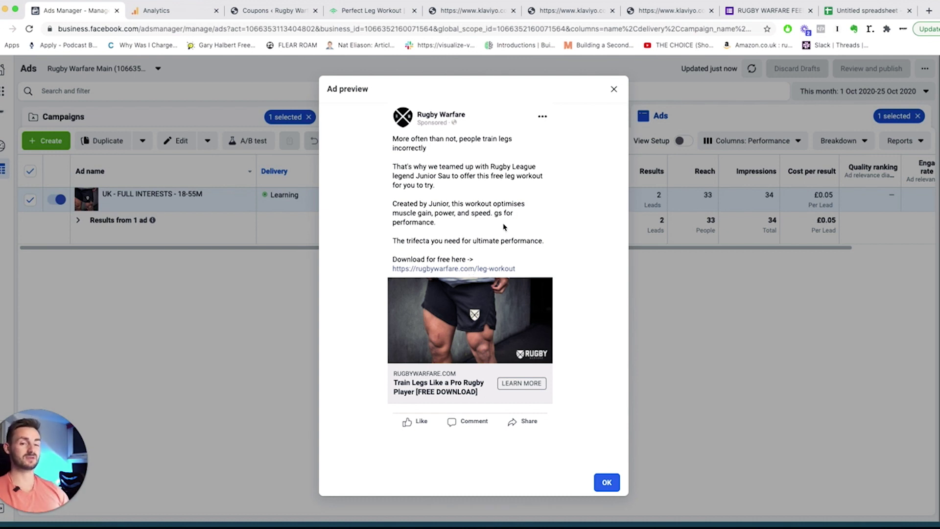
{"action": "left_click", "coordinate": [609, 89]}
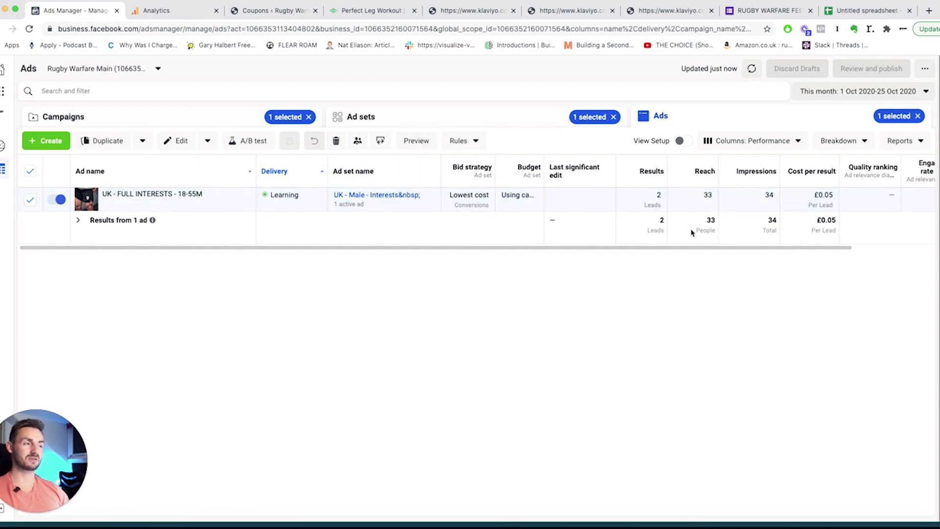
Check the UK - FULL INTERESTS - 18-55M ad's performance columns and return to the campaign's list of ad sets
{"action": "scroll", "coordinate": [800, 221], "scroll_direction": "right", "scroll_amount": 3}
{"action": "scroll", "coordinate": [769, 218], "scroll_direction": "left", "scroll_amount": 3}
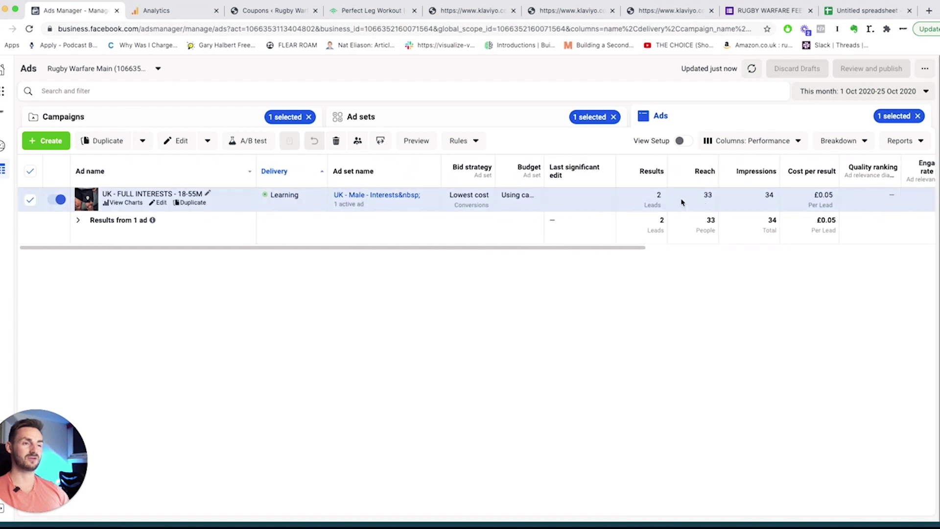
{"action": "left_click", "coordinate": [380, 121]}
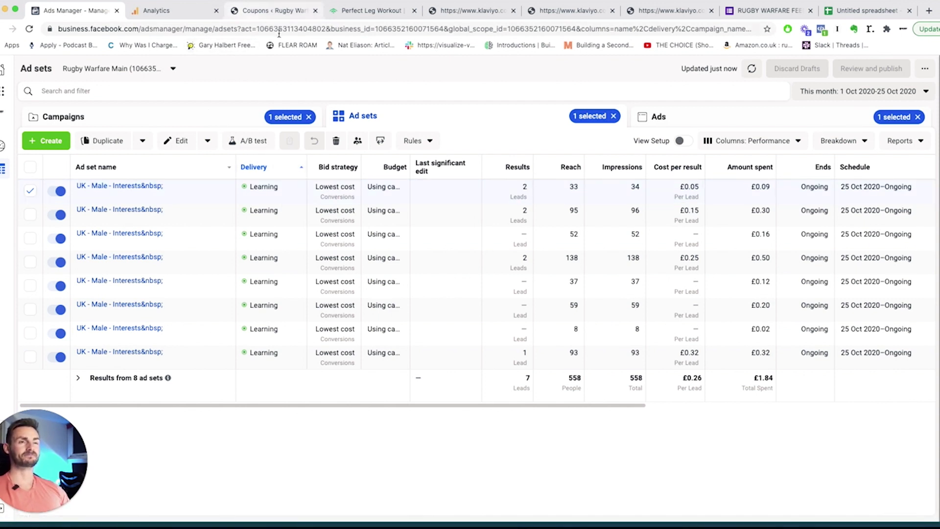
Switch to the untitled funnel spreadsheet in Google Sheets and clear the copy outline around the thanks page link
{"action": "left_click", "coordinate": [851, 11]}
{"action": "left_click", "coordinate": [508, 248]}
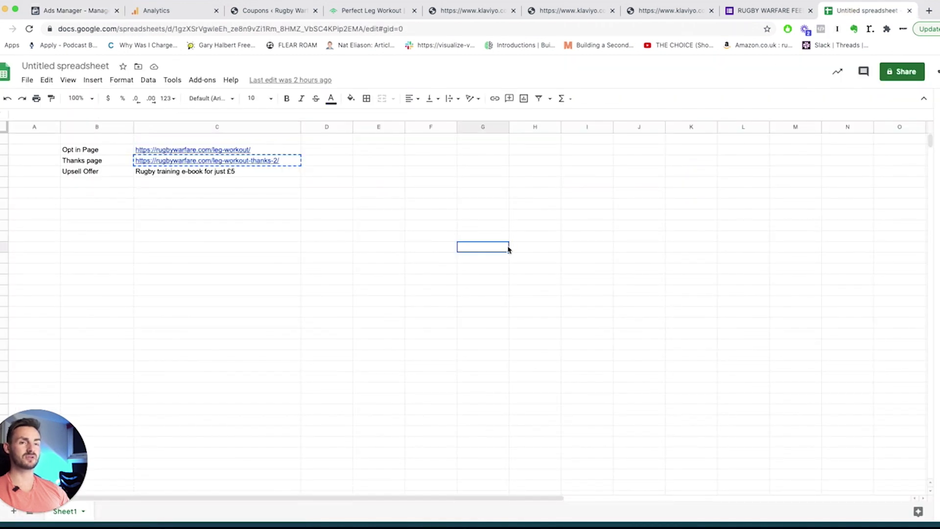
{"action": "left_click", "coordinate": [116, 154]}
{"action": "left_click", "coordinate": [120, 226]}
{"action": "left_click", "coordinate": [127, 205]}
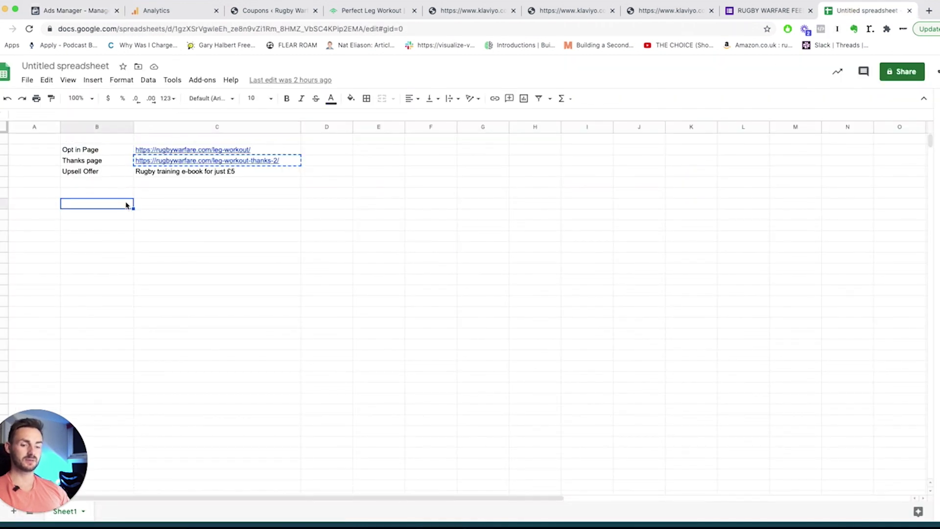
{"action": "key", "text": "Escape"}
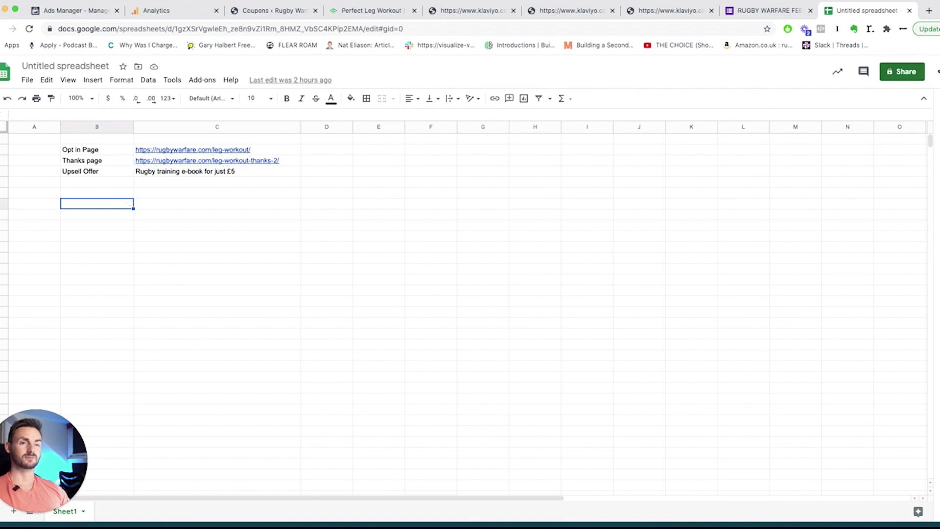
Review the spreadsheet's opt-in page and thanks page links and its upsell offer of a rugby training e-book for £5
{"action": "left_click", "coordinate": [143, 230]}
{"action": "mouse_move", "coordinate": [210, 152]}
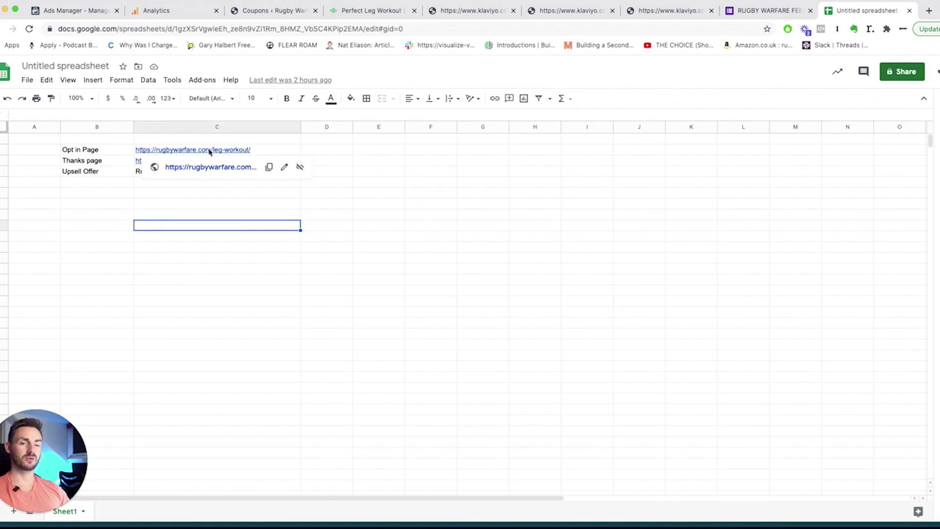
{"action": "left_click", "coordinate": [120, 163]}
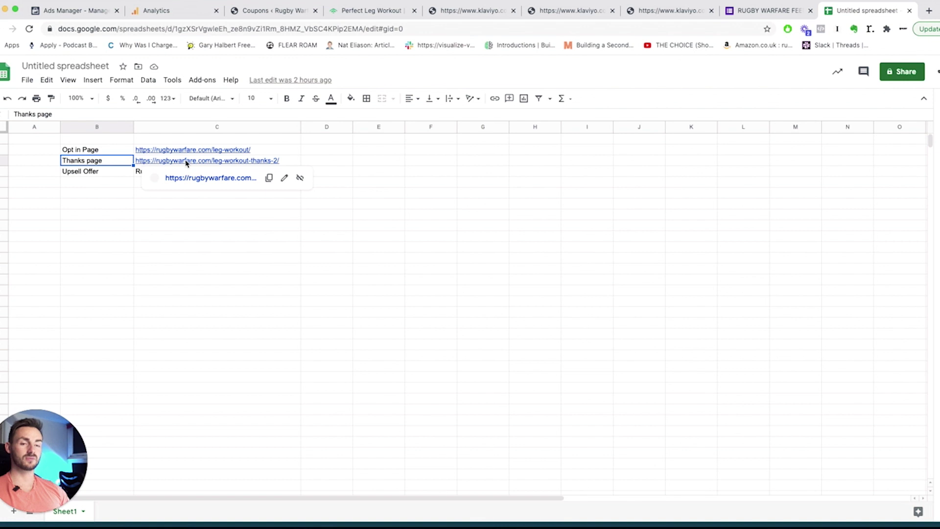
{"action": "left_click", "coordinate": [93, 174]}
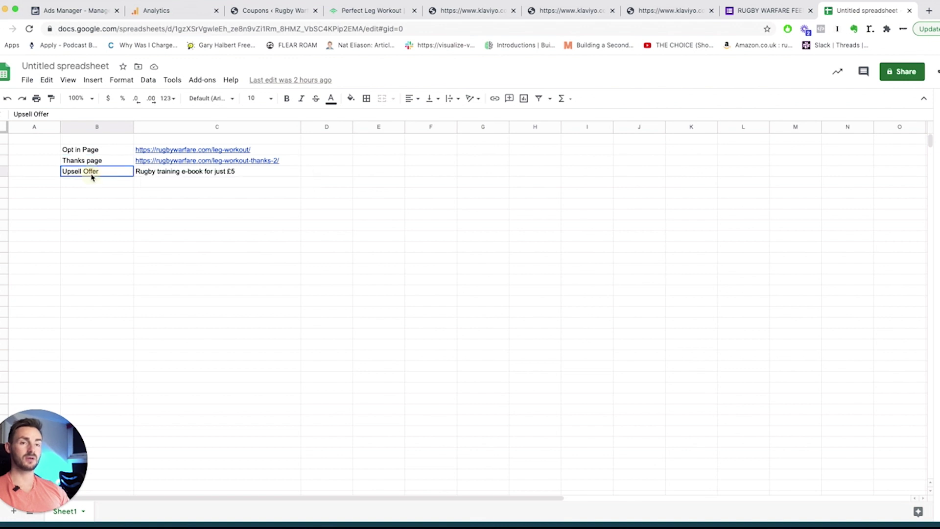
{"action": "left_click", "coordinate": [217, 174]}
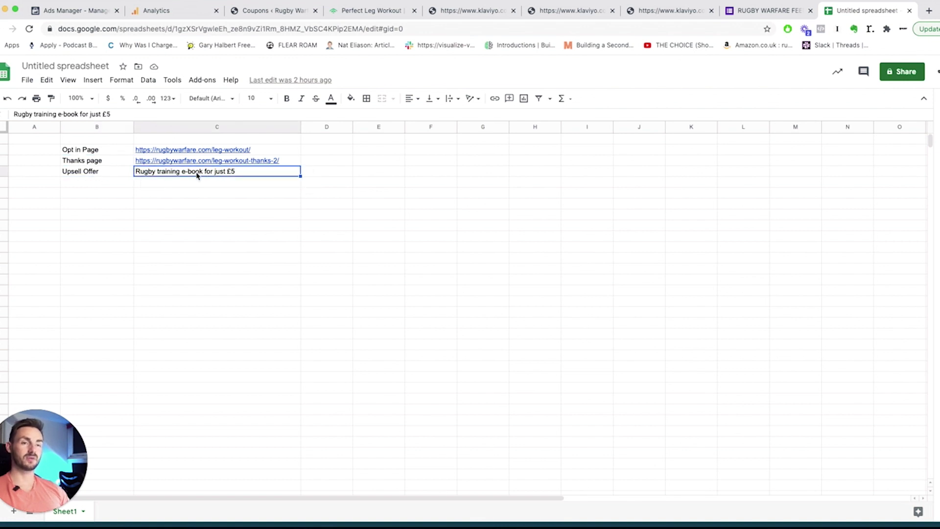
{"action": "triple_click", "coordinate": [201, 172]}
{"action": "left_click", "coordinate": [216, 186]}
{"action": "left_click", "coordinate": [237, 174]}
{"action": "left_click", "coordinate": [336, 172]}
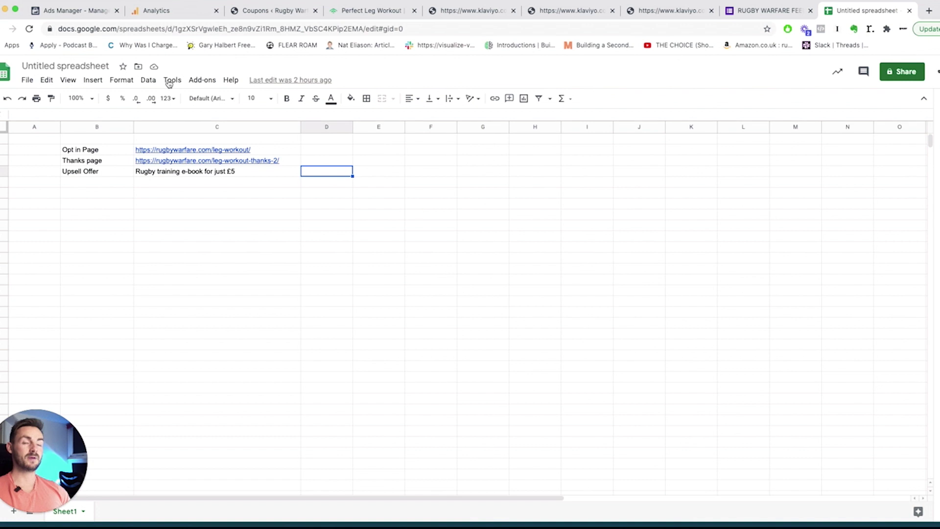
View the campaign list in Facebook Ads Manager and switch to the Perfect Leg Workout flow in Klaviyo
{"action": "left_click", "coordinate": [67, 10]}
{"action": "left_click", "coordinate": [63, 117]}
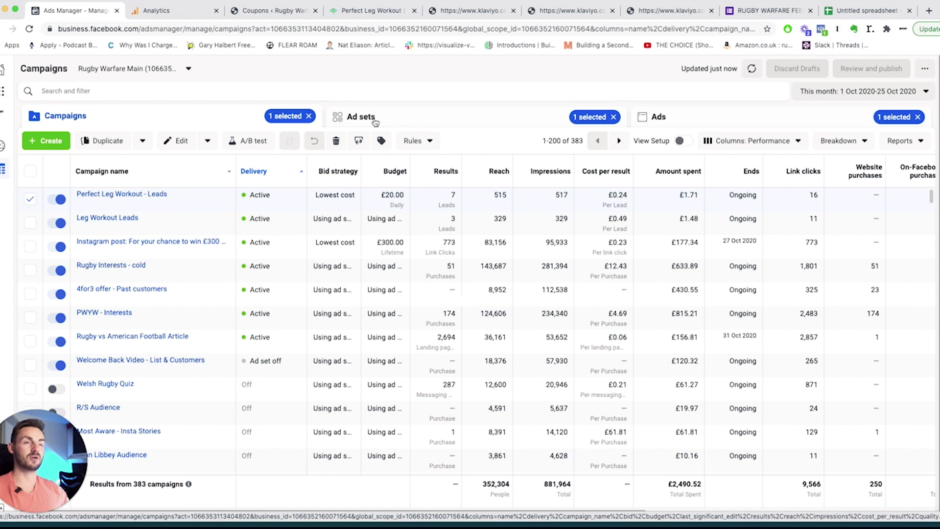
{"action": "left_click", "coordinate": [370, 10]}
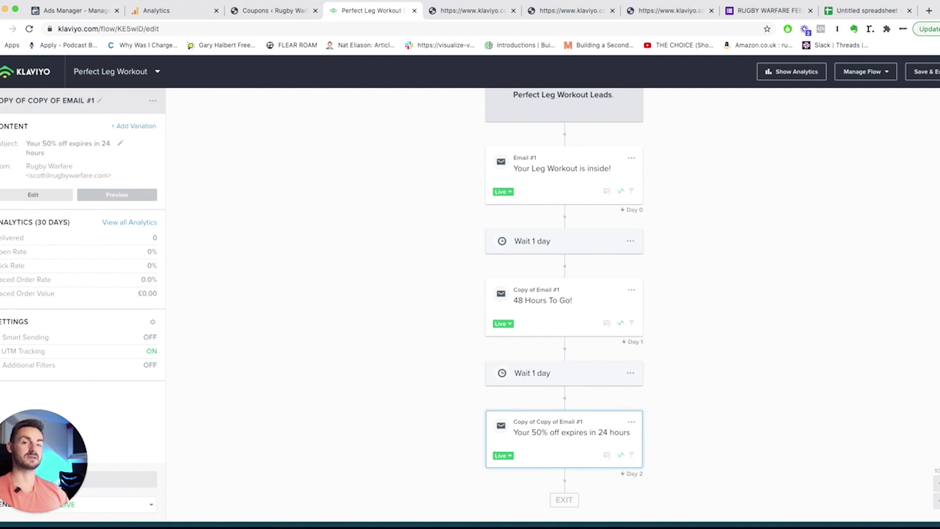
{"action": "left_click", "coordinate": [1, 213]}
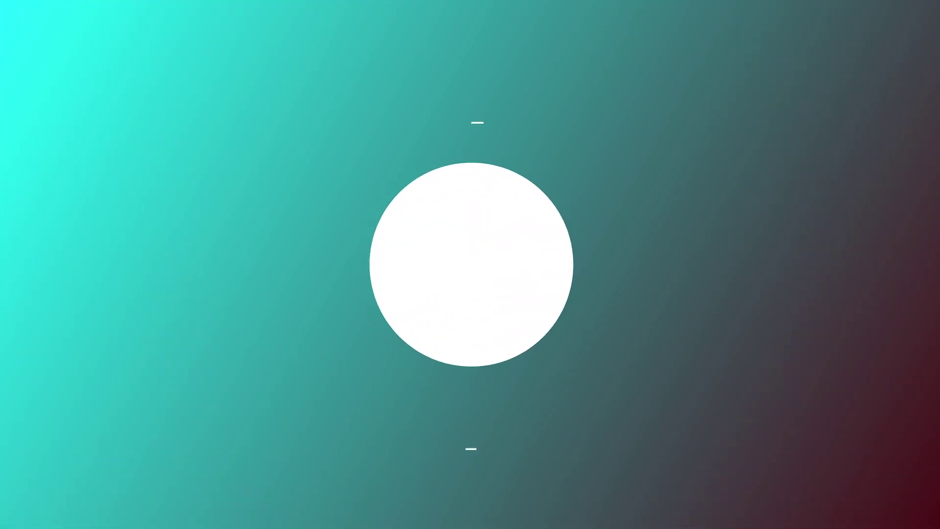